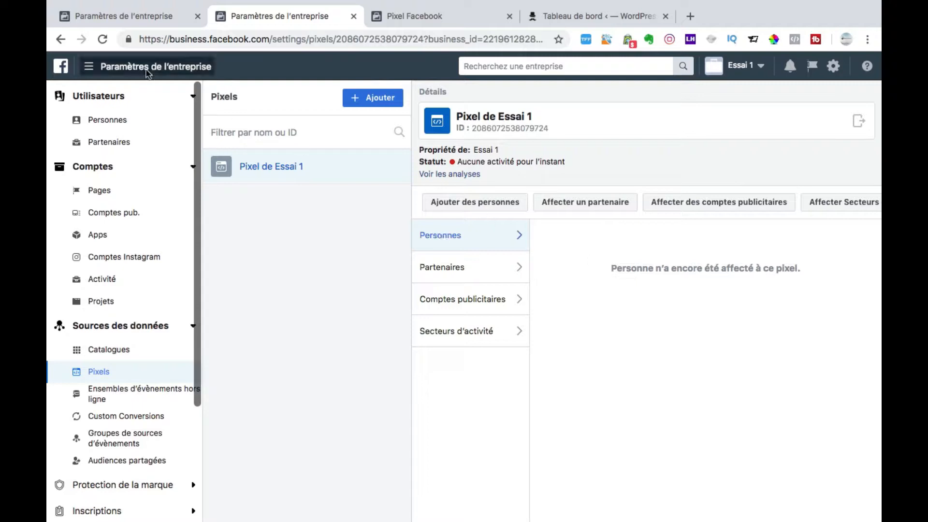
{"action": "left_click", "coordinate": [94, 69]}
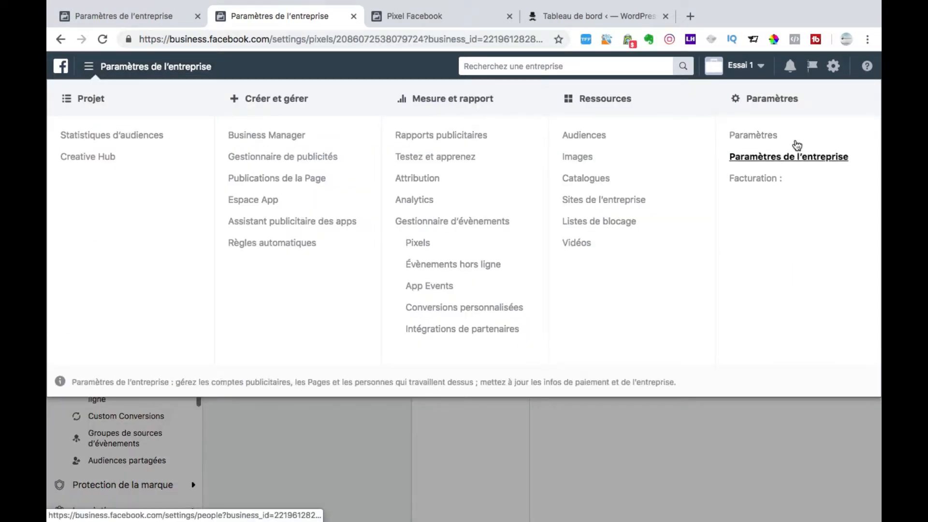
{"action": "left_click", "coordinate": [87, 68]}
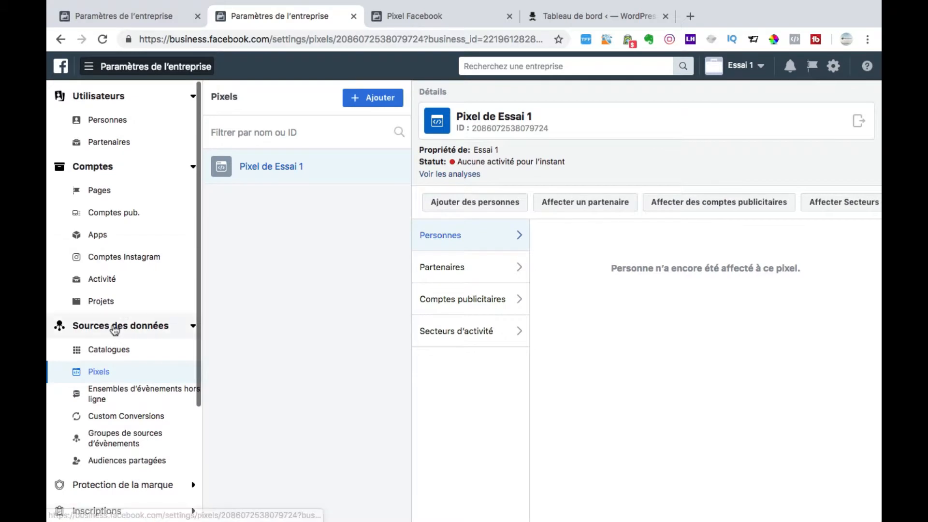
{"action": "left_click", "coordinate": [118, 326]}
{"action": "left_click", "coordinate": [118, 328]}
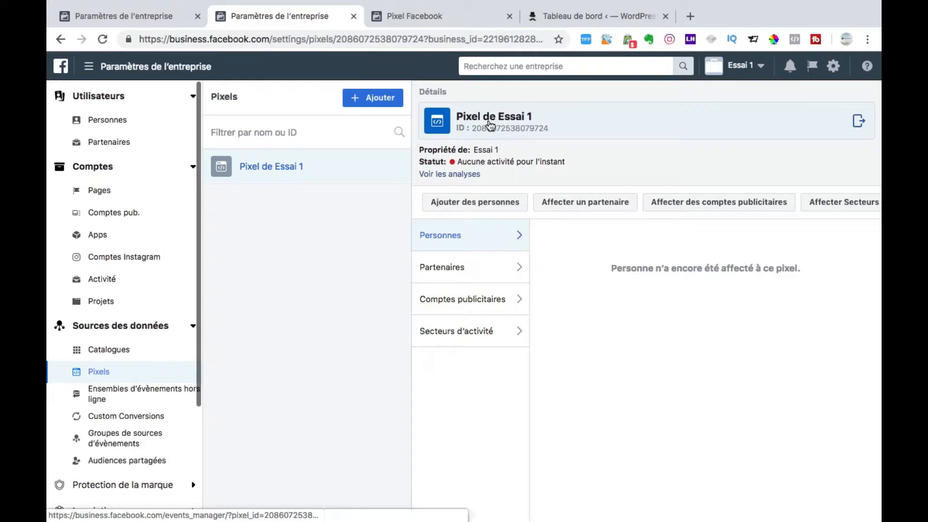
Step: In the Pixel Facebook page, start configuring Pixel de Essai 1 with the method "Utiliser une intégration ou le gestionnaire de tags"
{"action": "left_click", "coordinate": [441, 18]}
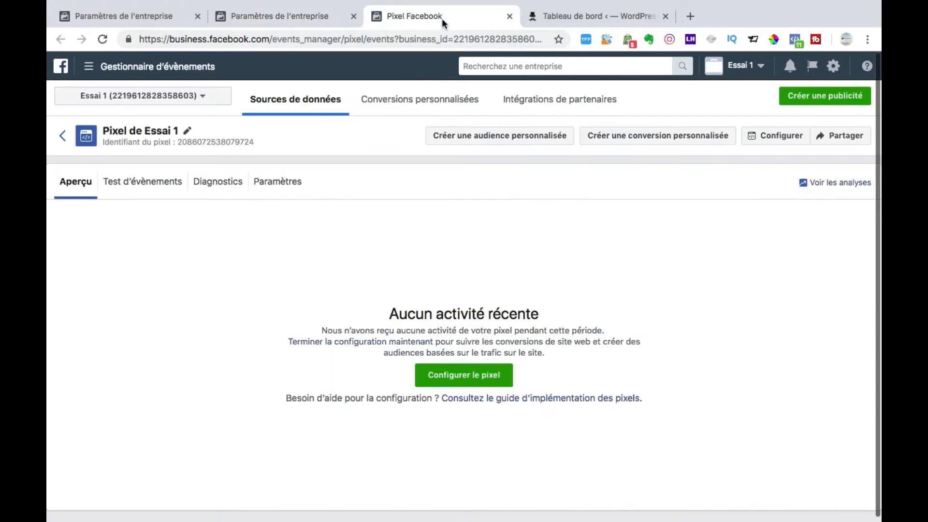
{"action": "scroll", "coordinate": [466, 290], "scroll_direction": "down", "scroll_amount": 1}
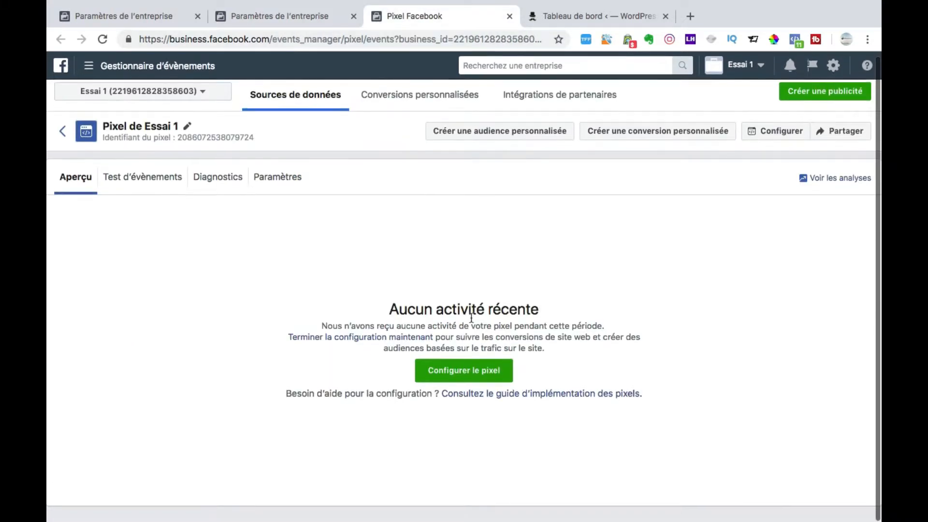
{"action": "left_click", "coordinate": [450, 372]}
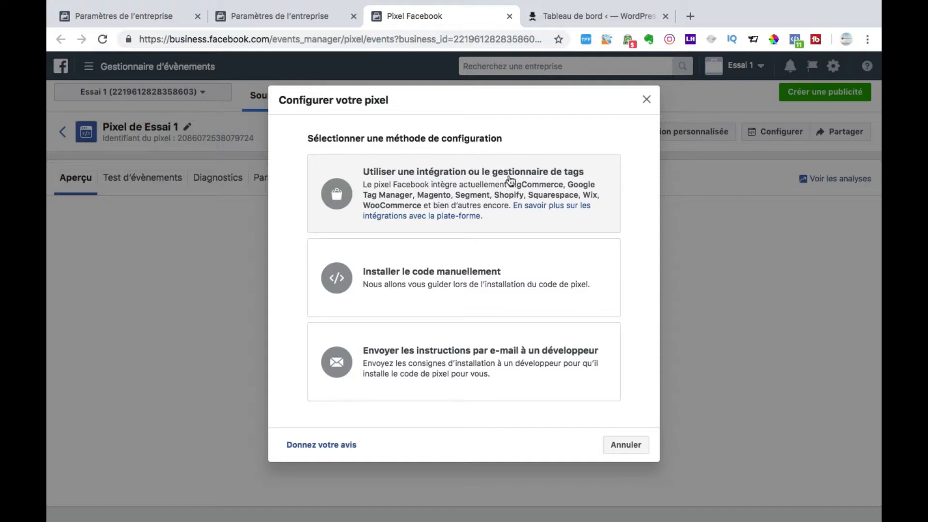
{"action": "left_click", "coordinate": [511, 181]}
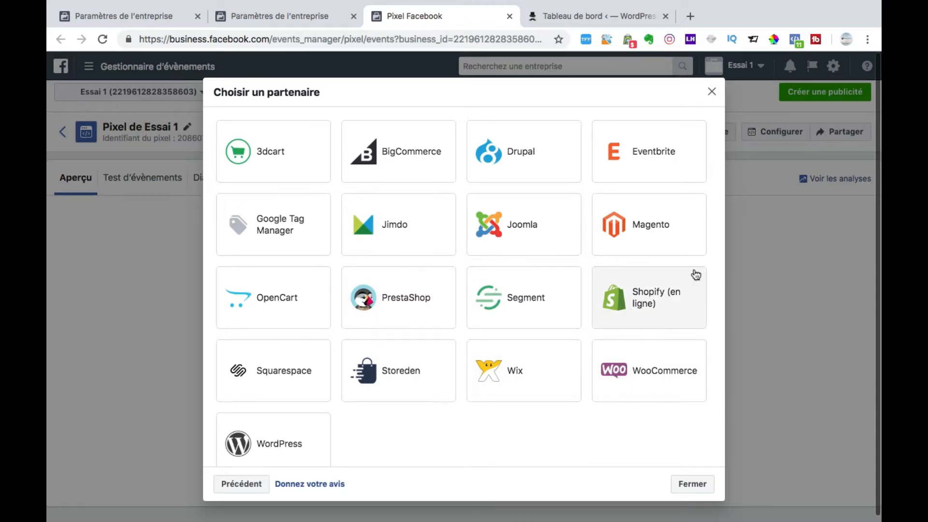
Step: Open the Shopify (en ligne) partner guide and read its instructions for accessing the store settings
{"action": "left_click", "coordinate": [640, 300]}
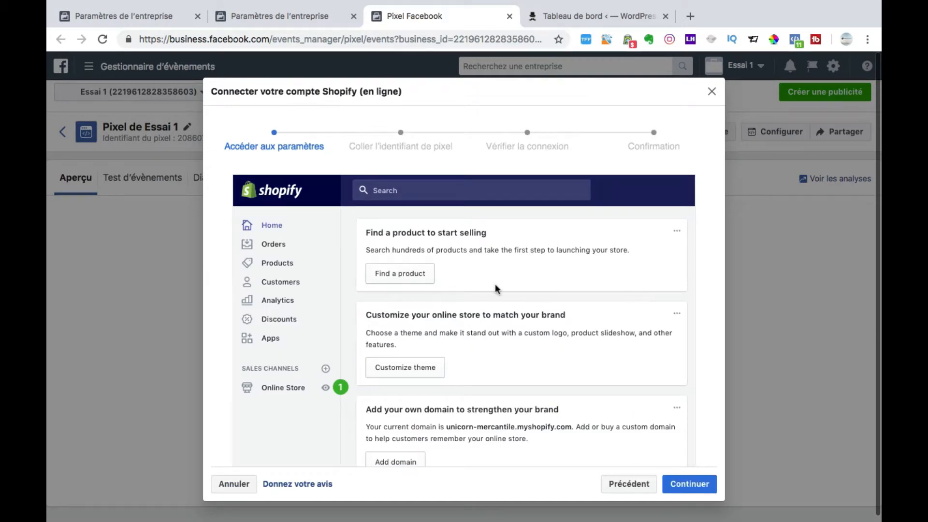
{"action": "scroll", "coordinate": [495, 285], "scroll_direction": "down", "scroll_amount": 2}
{"action": "scroll", "coordinate": [495, 289], "scroll_direction": "up", "scroll_amount": 3}
{"action": "scroll", "coordinate": [495, 289], "scroll_direction": "down", "scroll_amount": 4}
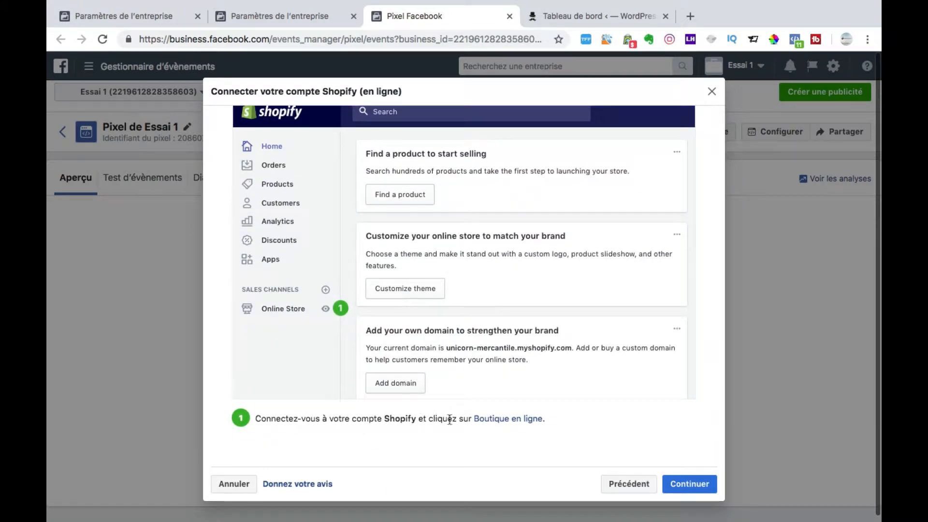
{"action": "scroll", "coordinate": [430, 317], "scroll_direction": "up", "scroll_amount": 3}
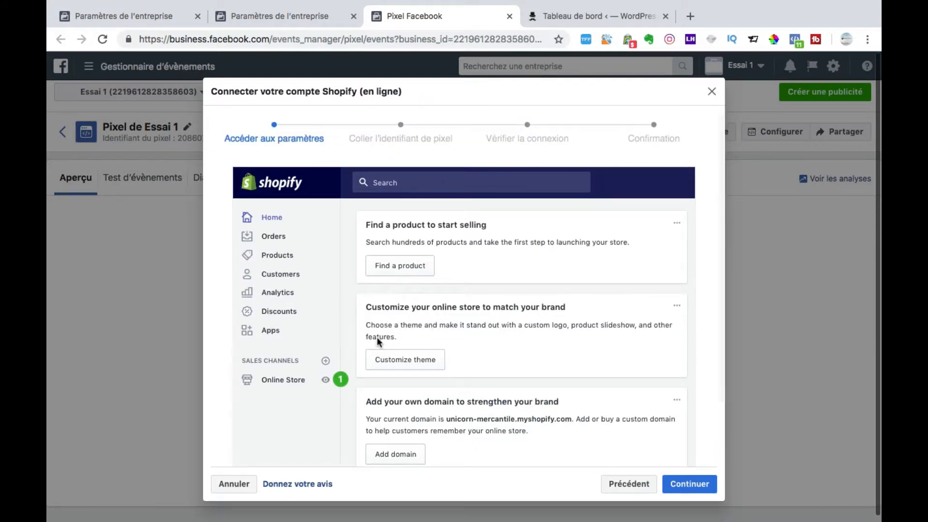
{"action": "scroll", "coordinate": [376, 337], "scroll_direction": "down", "scroll_amount": 3}
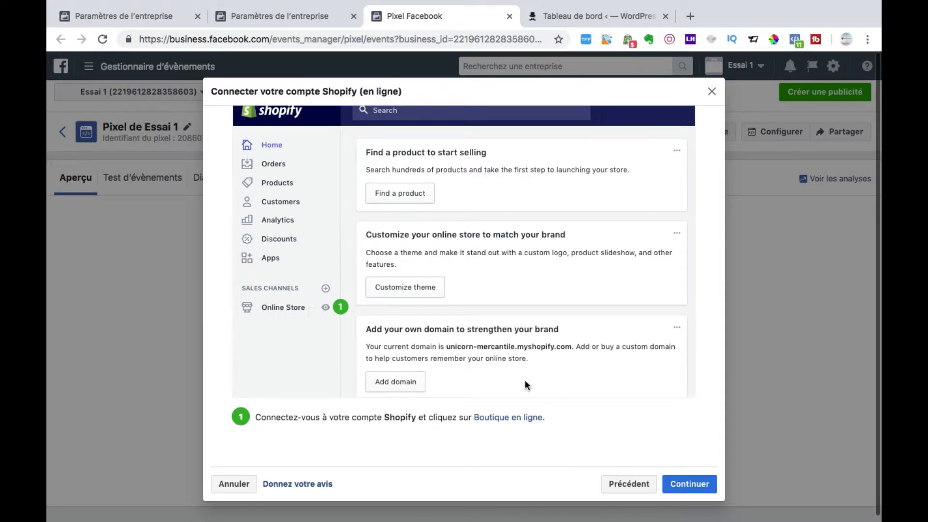
Step: Read the Shopify guide's stages on pasting the pixel ID and verifying the connection, and close the guide
{"action": "left_click", "coordinate": [690, 484]}
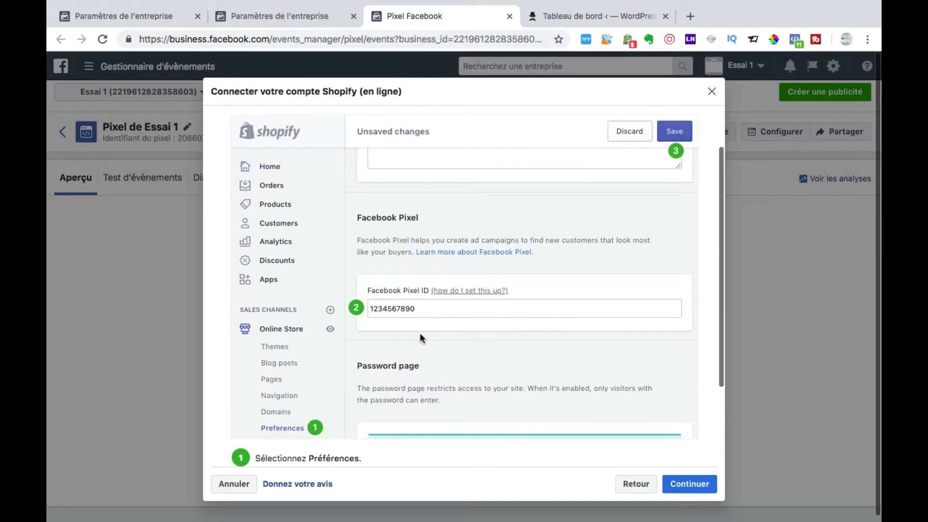
{"action": "scroll", "coordinate": [420, 332], "scroll_direction": "down", "scroll_amount": 2}
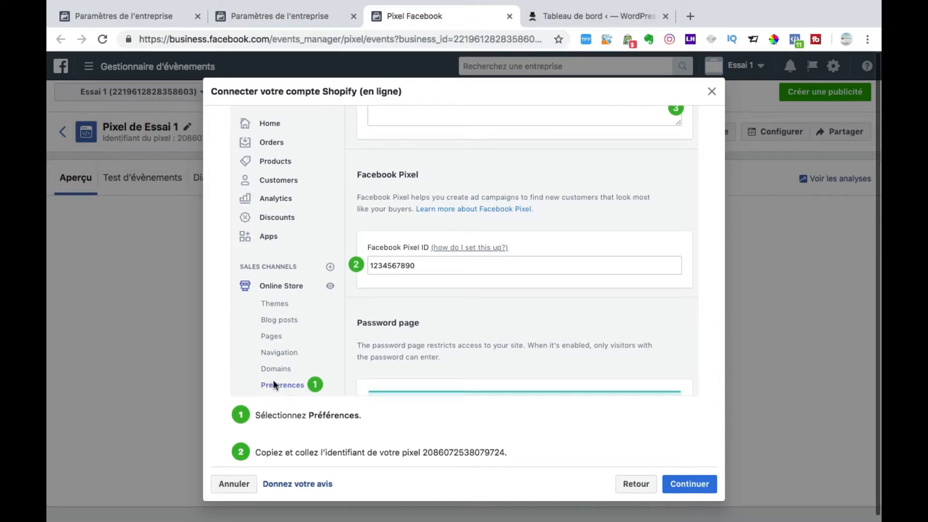
{"action": "scroll", "coordinate": [274, 386], "scroll_direction": "down", "scroll_amount": 3}
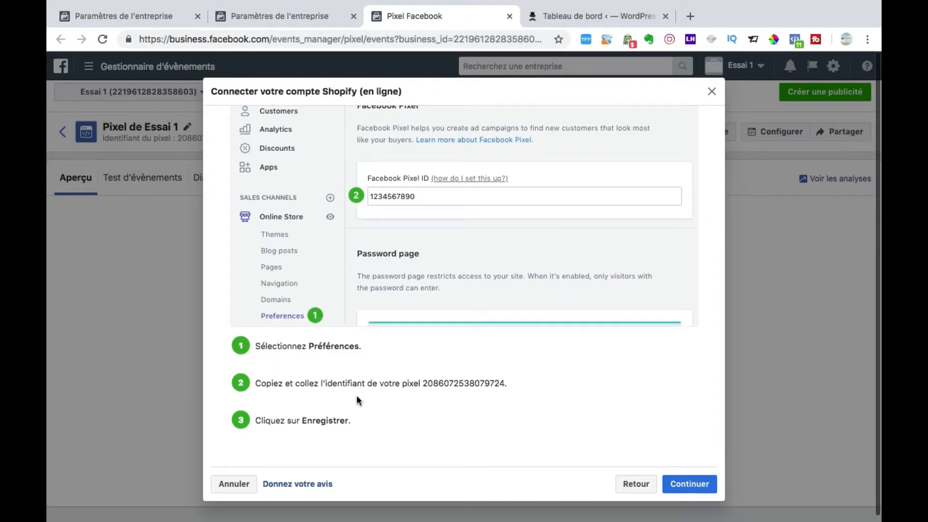
{"action": "left_click_drag", "start_coordinate": [424, 384], "coordinate": [505, 385]}
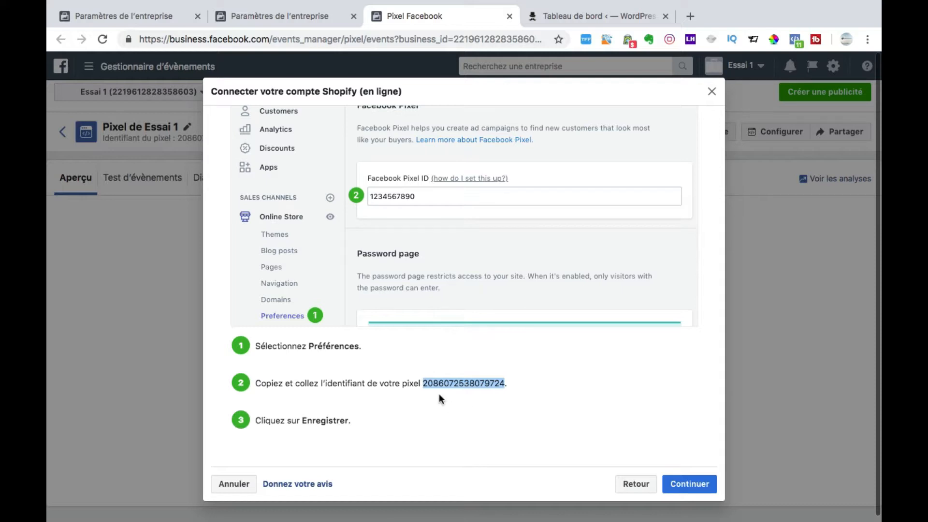
{"action": "left_click", "coordinate": [497, 385]}
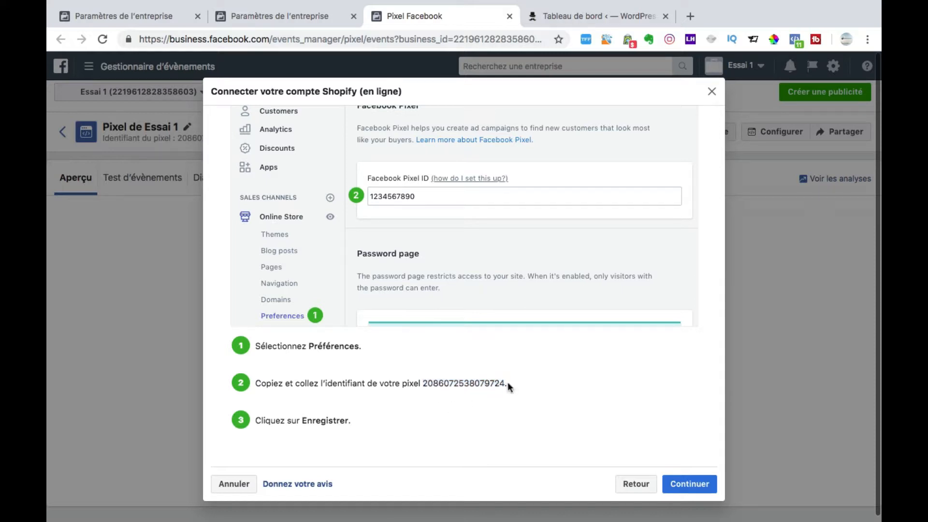
{"action": "left_click_drag", "start_coordinate": [503, 384], "coordinate": [424, 383]}
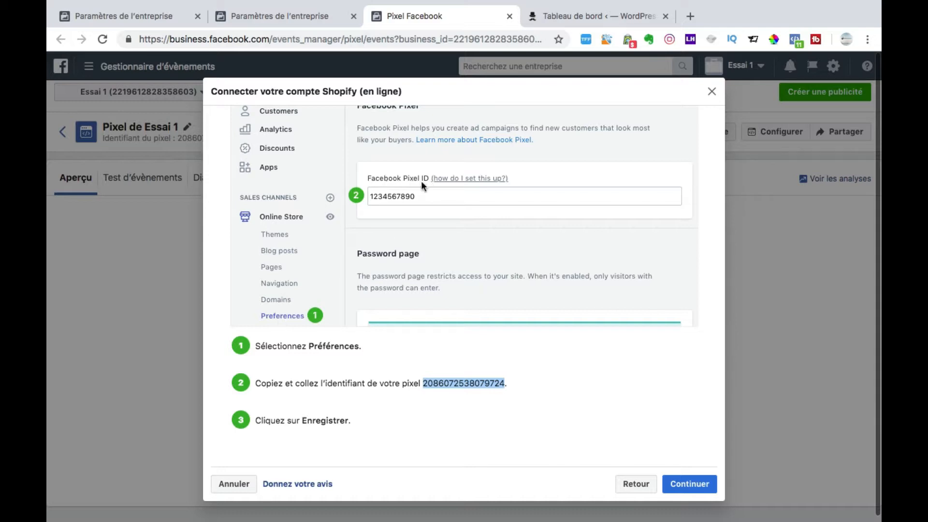
{"action": "scroll", "coordinate": [423, 108], "scroll_direction": "up", "scroll_amount": 3}
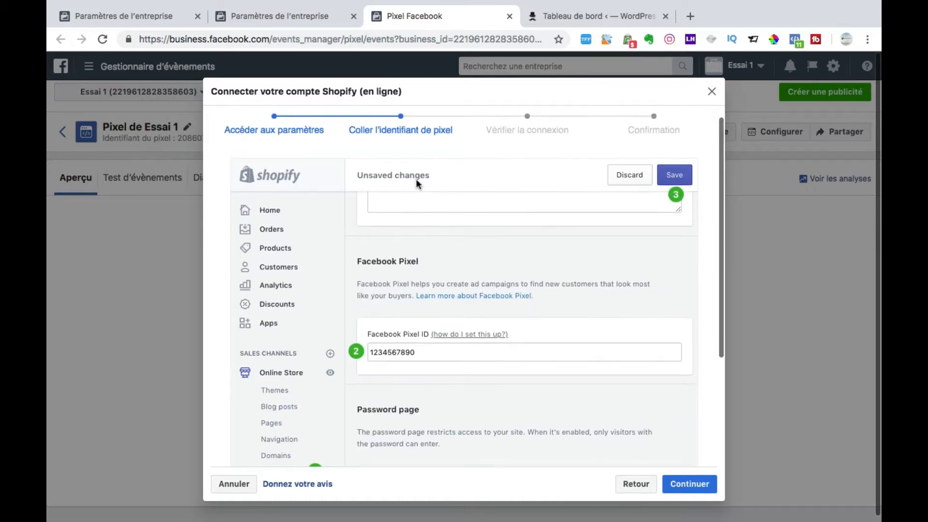
{"action": "scroll", "coordinate": [416, 179], "scroll_direction": "down", "scroll_amount": 3}
{"action": "scroll", "coordinate": [435, 251], "scroll_direction": "down", "scroll_amount": 1}
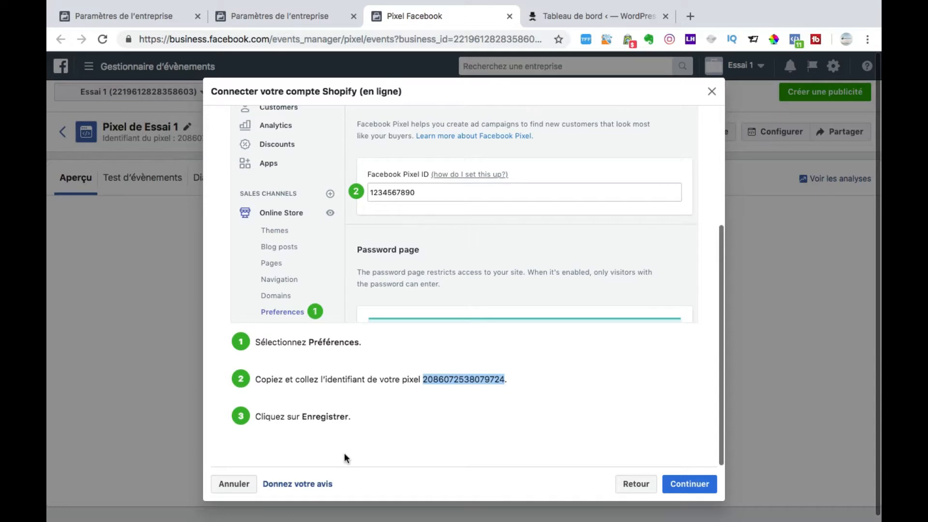
{"action": "left_click", "coordinate": [689, 484]}
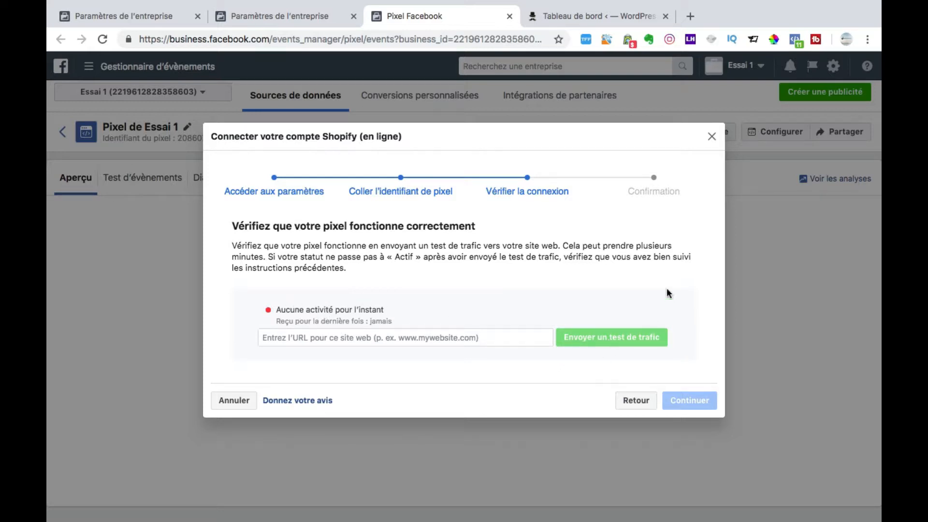
{"action": "left_click", "coordinate": [713, 138]}
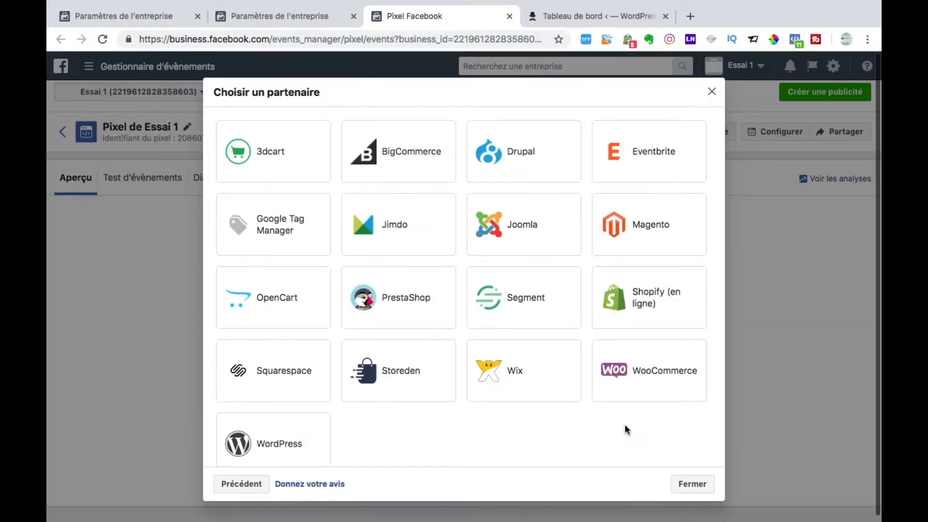
Step: Choose WordPress as the integration partner and read the download note for Safari users
{"action": "scroll", "coordinate": [481, 416], "scroll_direction": "down", "scroll_amount": 3}
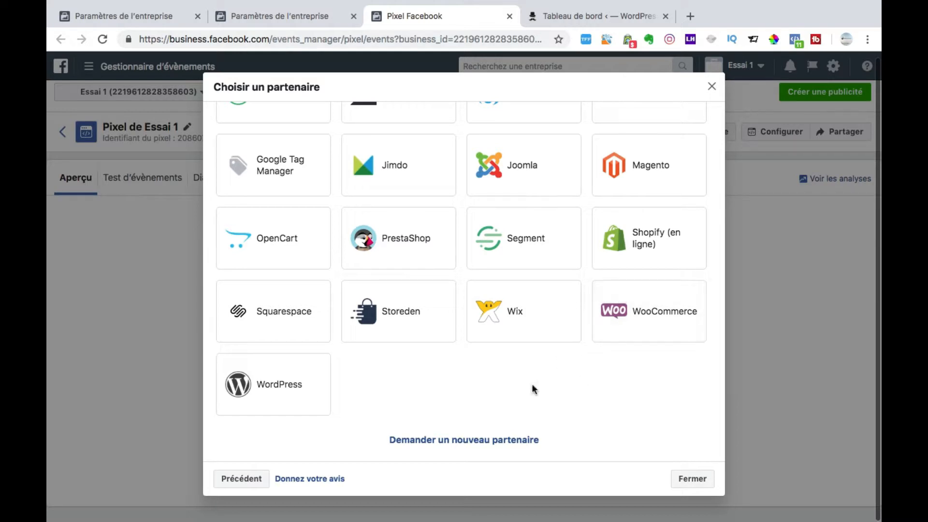
{"action": "left_click", "coordinate": [297, 399]}
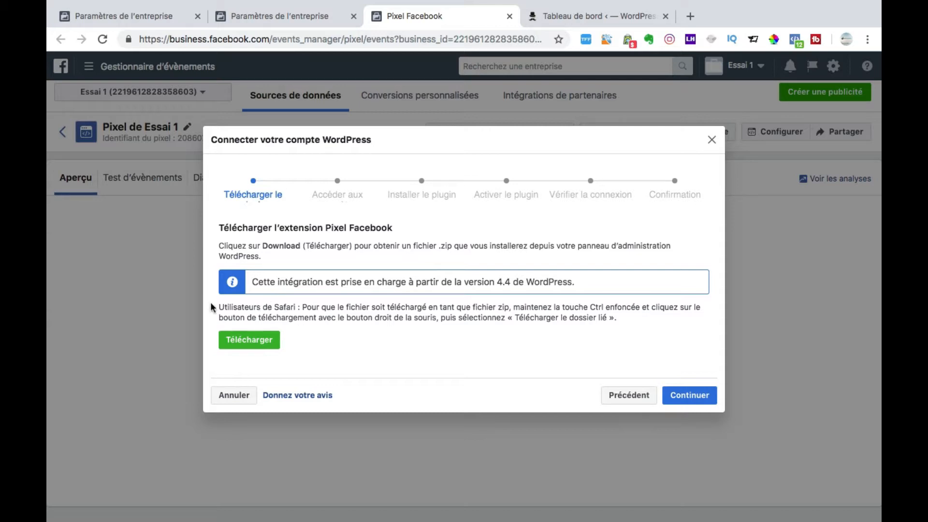
{"action": "left_click_drag", "start_coordinate": [219, 306], "coordinate": [508, 318]}
{"action": "left_click", "coordinate": [543, 322]}
{"action": "left_click", "coordinate": [605, 318]}
{"action": "left_click_drag", "start_coordinate": [605, 318], "coordinate": [515, 319]}
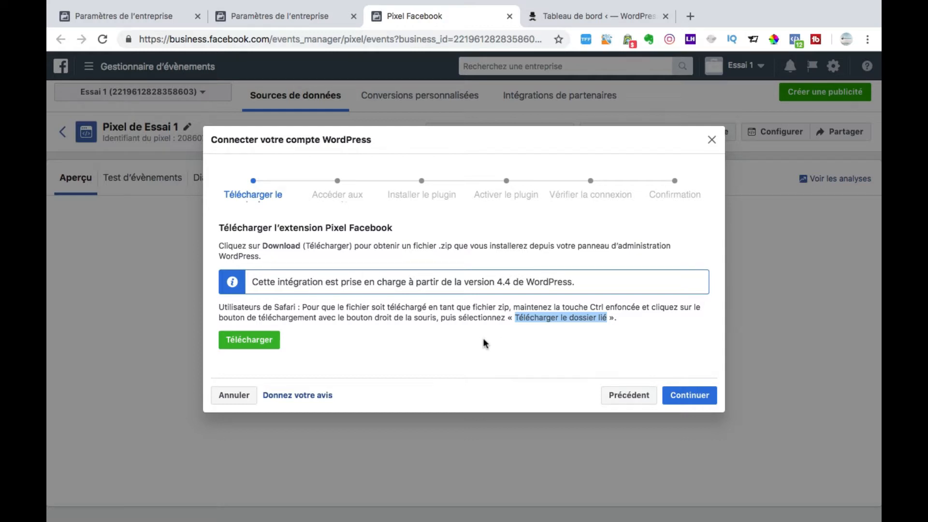
Step: Download the Facebook pixel plugin zip for WordPress and read the guide's stage on accessing the plugin settings
{"action": "left_click", "coordinate": [253, 342]}
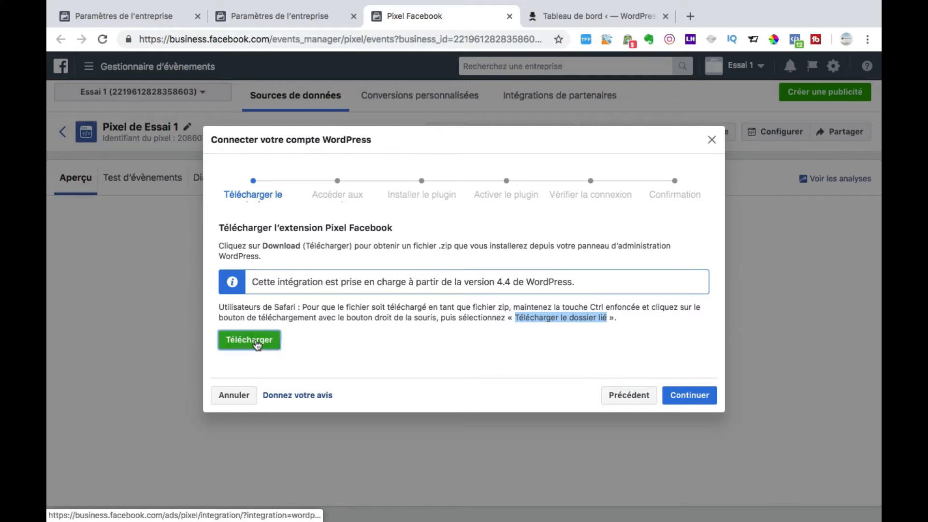
{"action": "left_click", "coordinate": [687, 383]}
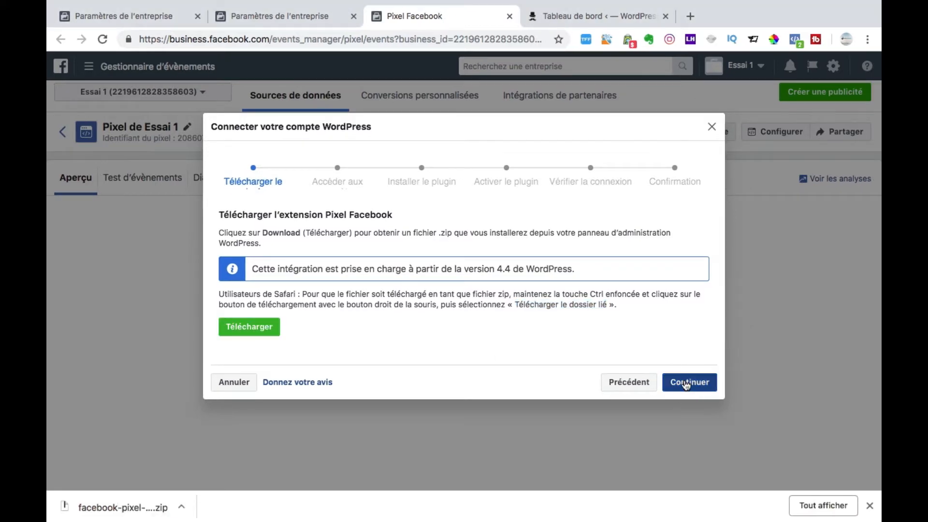
{"action": "scroll", "coordinate": [547, 332], "scroll_direction": "down", "scroll_amount": 5}
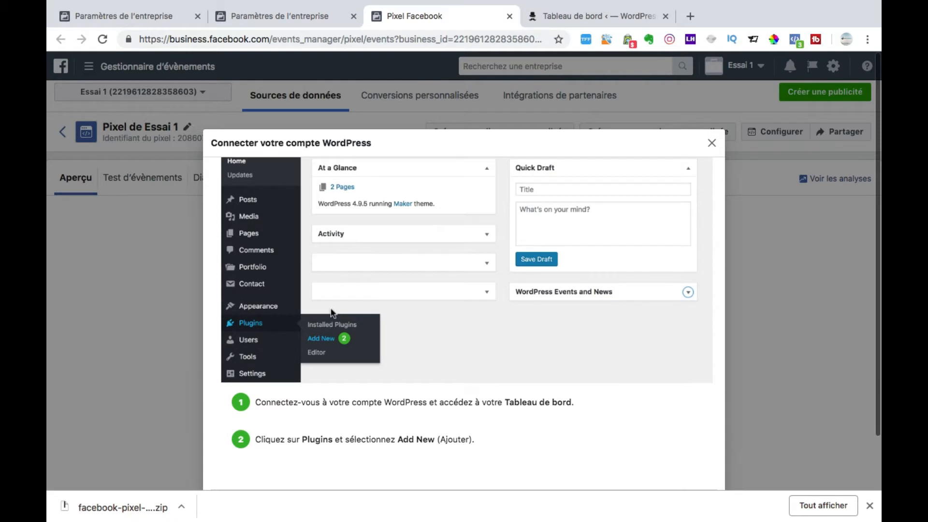
{"action": "scroll", "coordinate": [312, 262], "scroll_direction": "up", "scroll_amount": 5}
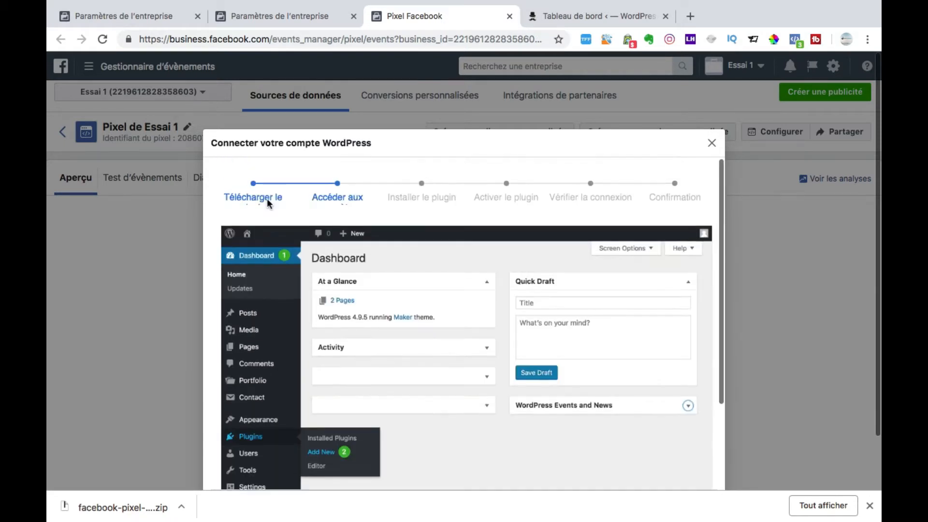
{"action": "scroll", "coordinate": [290, 232], "scroll_direction": "down", "scroll_amount": 3}
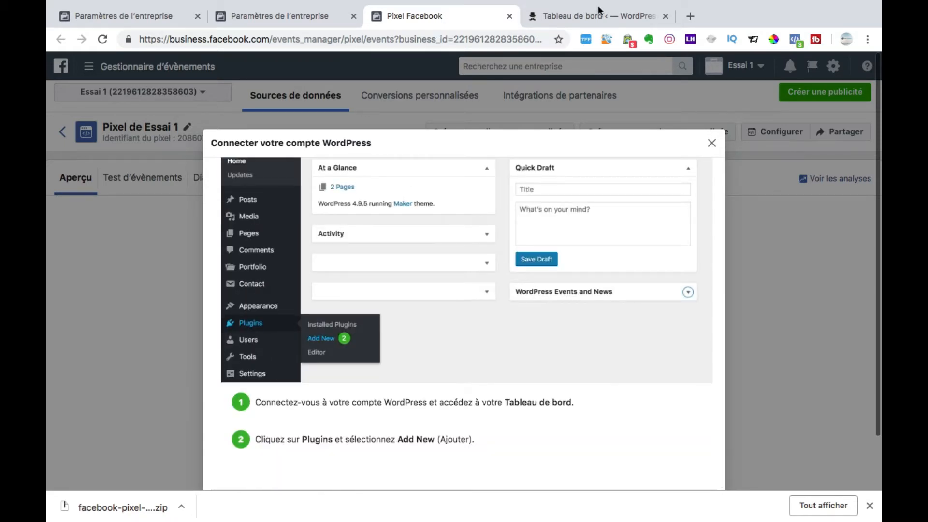
Step: Switch to the WordPress dashboard and open the page for adding new extensions
{"action": "left_click", "coordinate": [600, 10]}
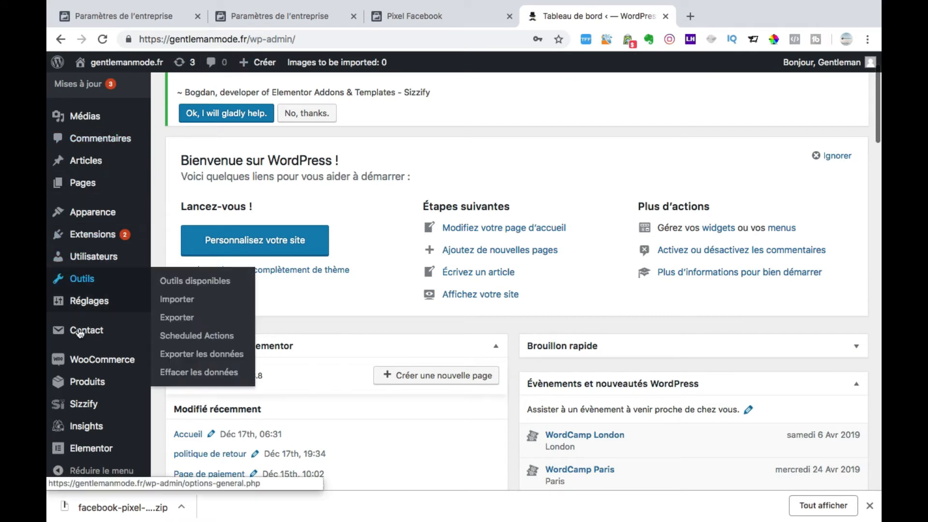
{"action": "scroll", "coordinate": [73, 404], "scroll_direction": "up", "scroll_amount": 1}
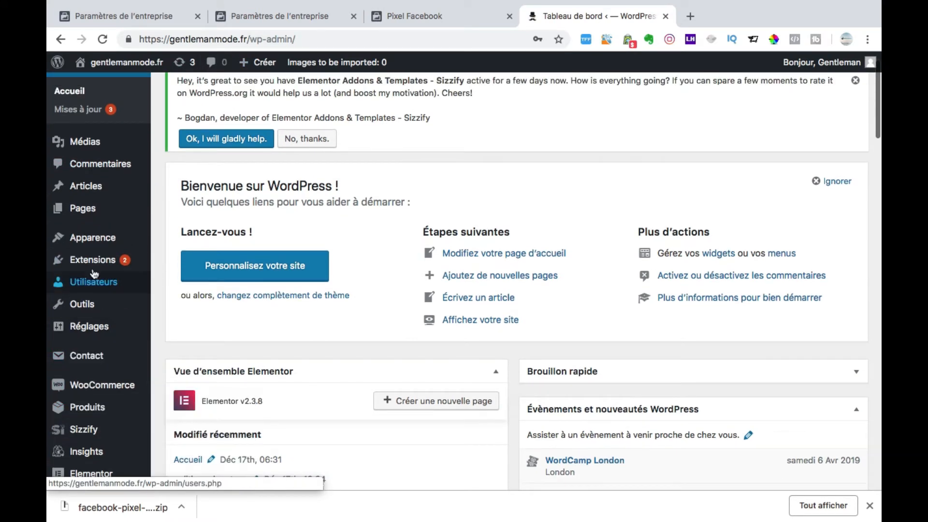
{"action": "mouse_move", "coordinate": [89, 264]}
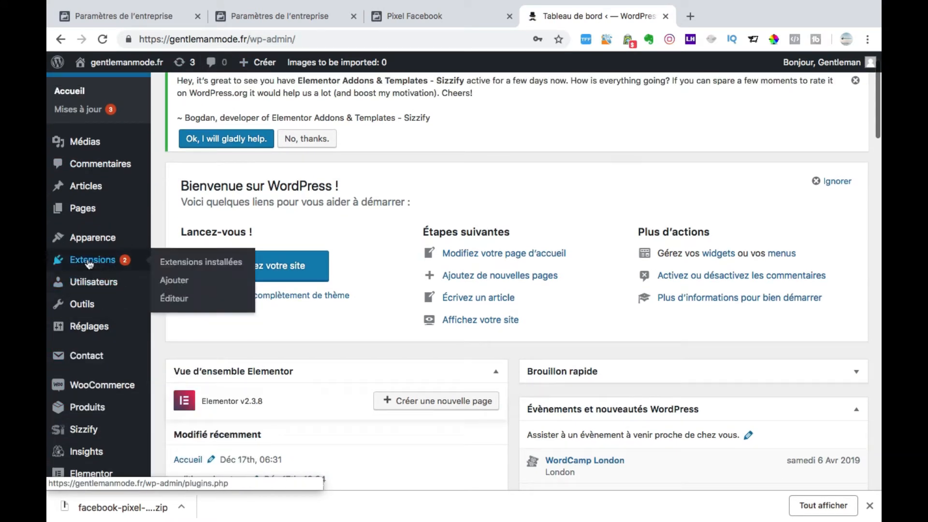
{"action": "left_click", "coordinate": [183, 281]}
Step: Advance the Facebook guide to "Installer le plugin", read its instructions, and return to the WordPress "Ajouter des extensions" page
{"action": "left_click", "coordinate": [689, 460]}
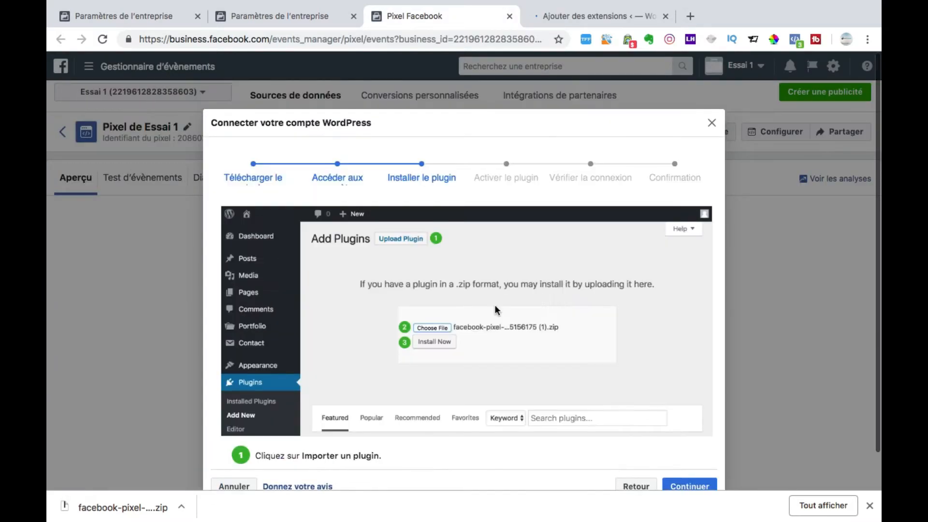
{"action": "scroll", "coordinate": [495, 306], "scroll_direction": "down", "scroll_amount": 2}
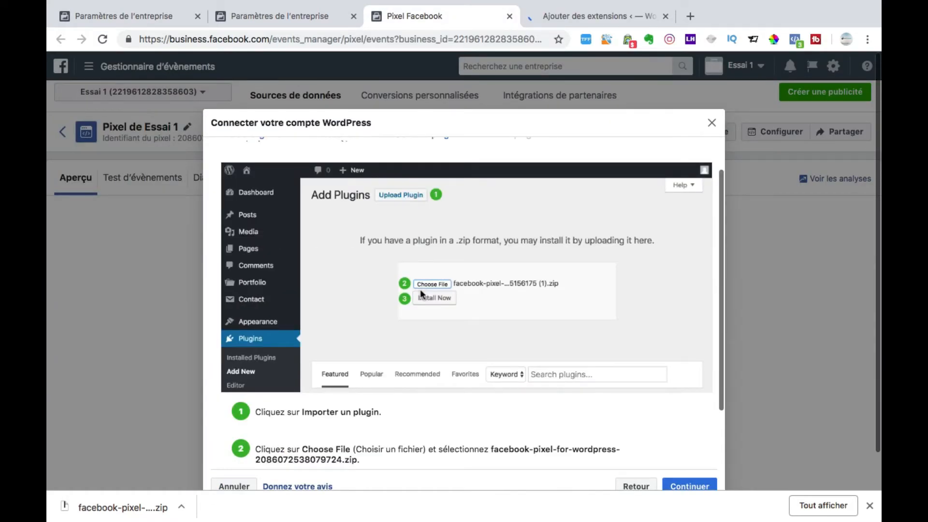
{"action": "left_click", "coordinate": [569, 14]}
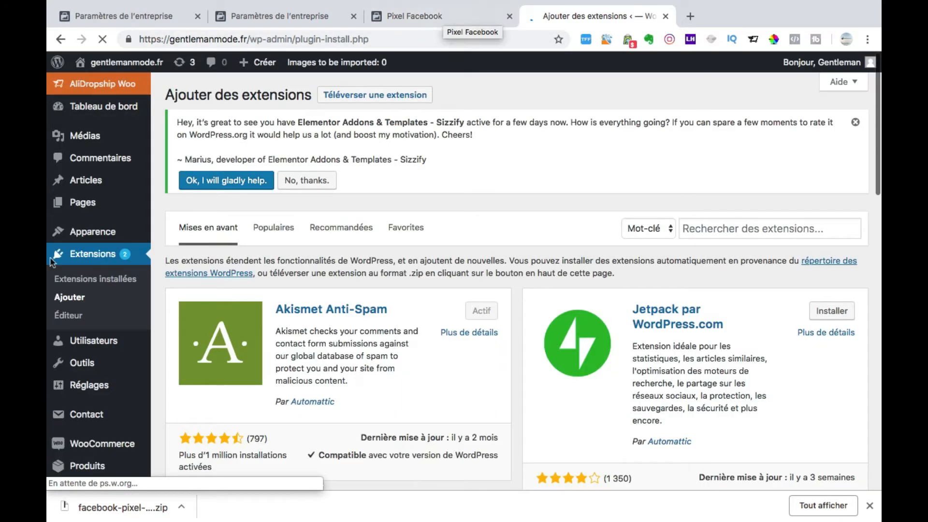
Step: Upload the downloaded facebook-pixel zip from the Bureau folder to WordPress and install it as an extension
{"action": "left_click", "coordinate": [343, 97]}
{"action": "left_click", "coordinate": [436, 309]}
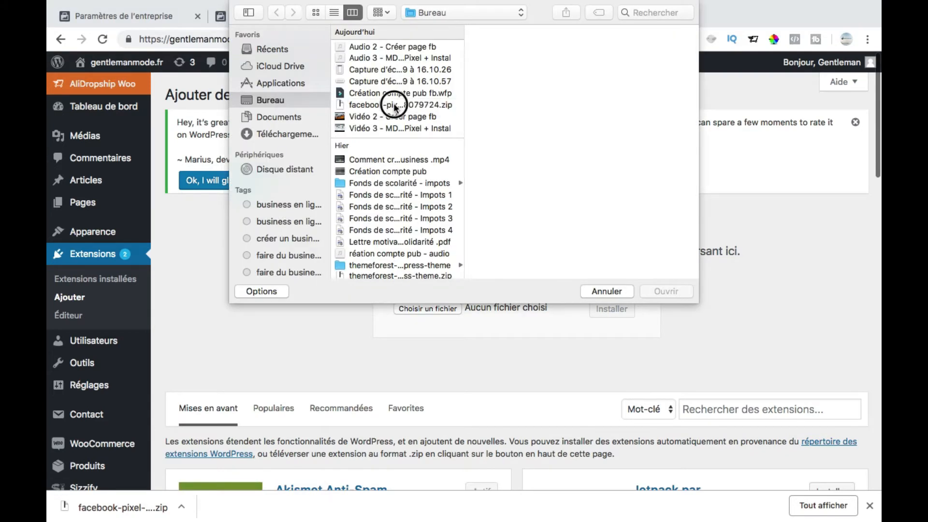
{"action": "left_click", "coordinate": [393, 104]}
{"action": "left_click", "coordinate": [666, 291]}
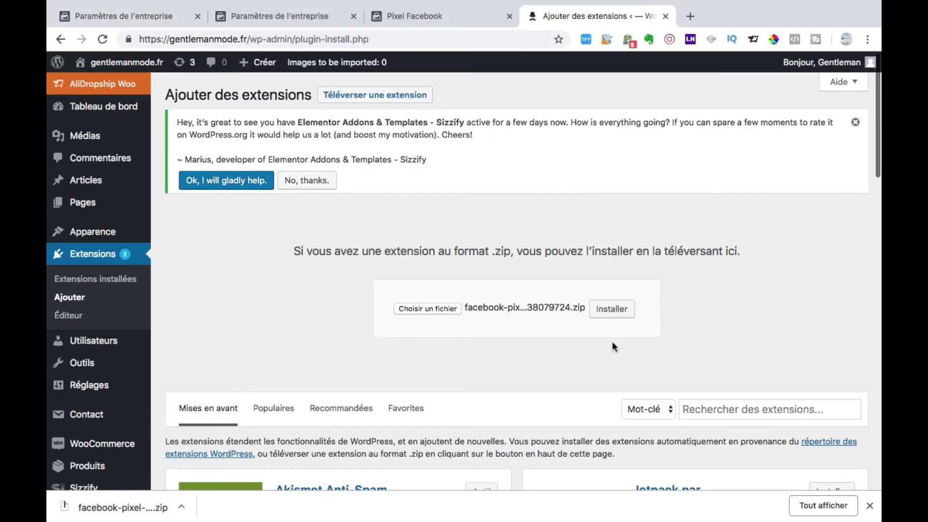
{"action": "left_click", "coordinate": [611, 309]}
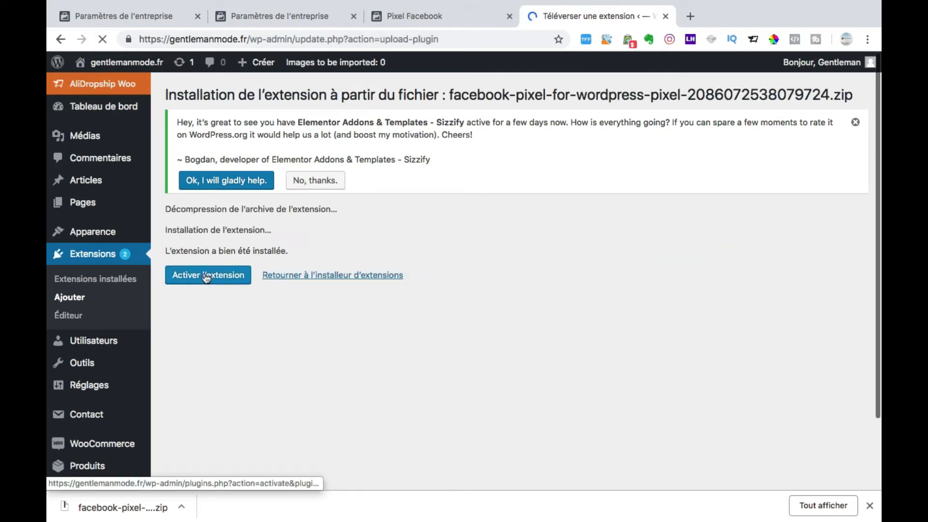
Step: Switch to the Facebook pixel guide and advance it past "Activer le plugin" to the "Vérifier la connexion" stage
{"action": "left_click", "coordinate": [464, 15]}
{"action": "scroll", "coordinate": [509, 291], "scroll_direction": "down", "scroll_amount": 3}
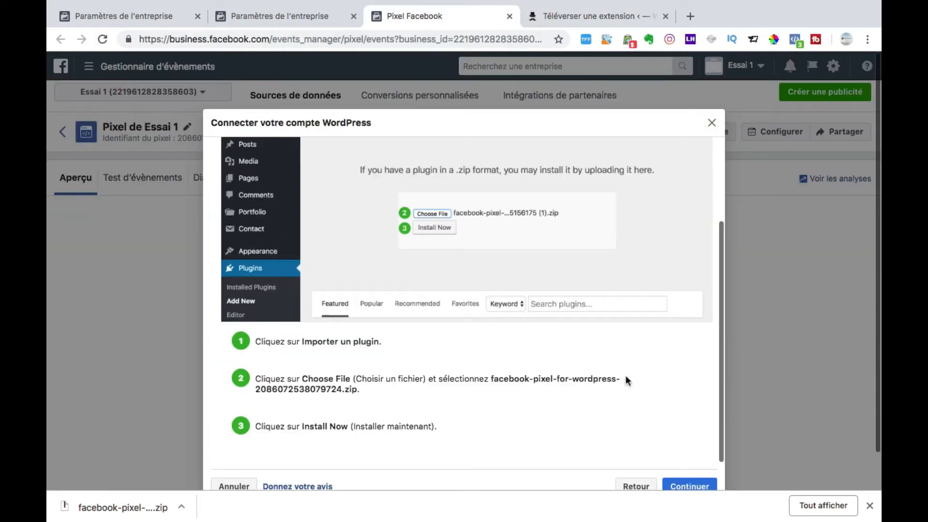
{"action": "left_click", "coordinate": [677, 487]}
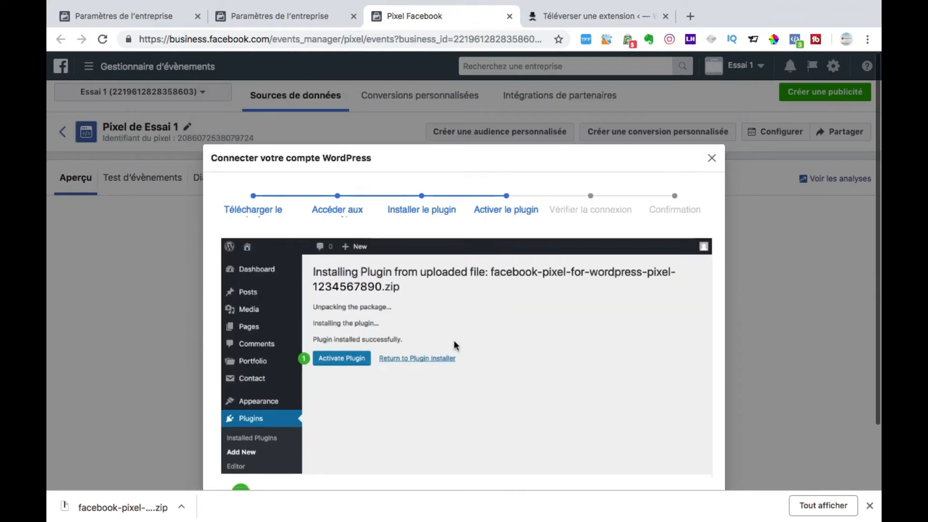
{"action": "scroll", "coordinate": [328, 330], "scroll_direction": "down", "scroll_amount": 4}
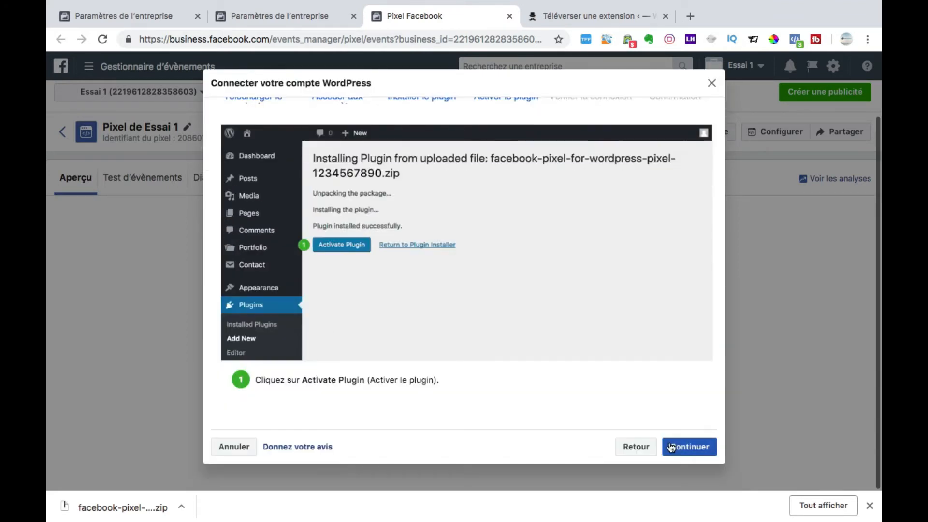
{"action": "left_click", "coordinate": [671, 447]}
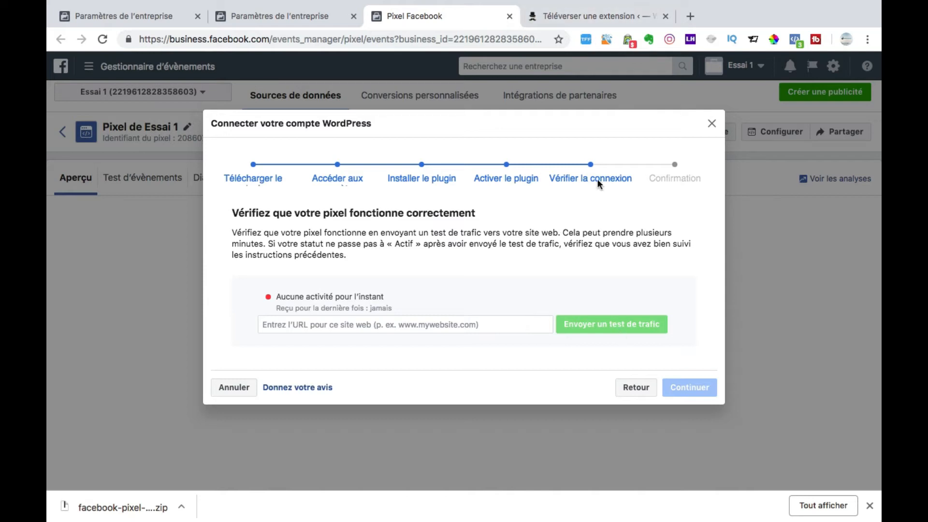
Step: Return to WordPress, leave the upload result for the extension installer, open "Extensions installées", and switch back to the Facebook guide
{"action": "left_click", "coordinate": [564, 13]}
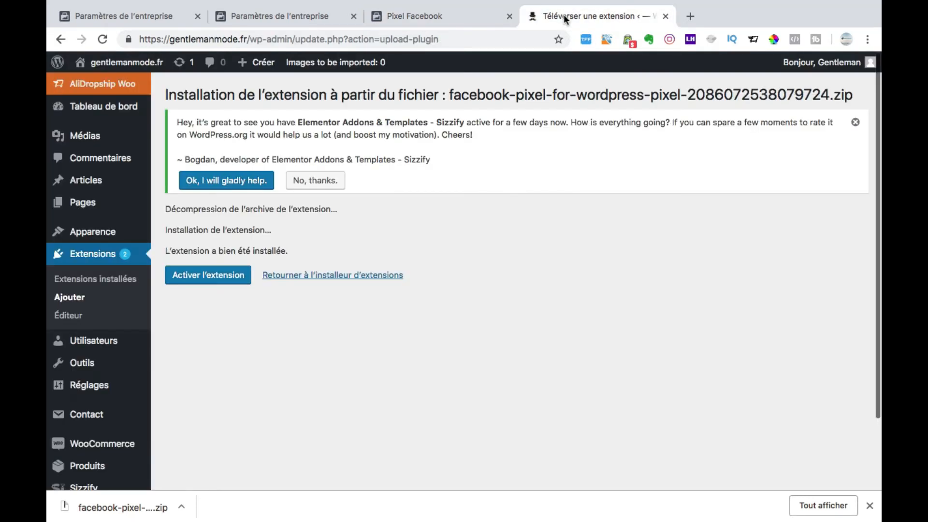
{"action": "left_click", "coordinate": [289, 276]}
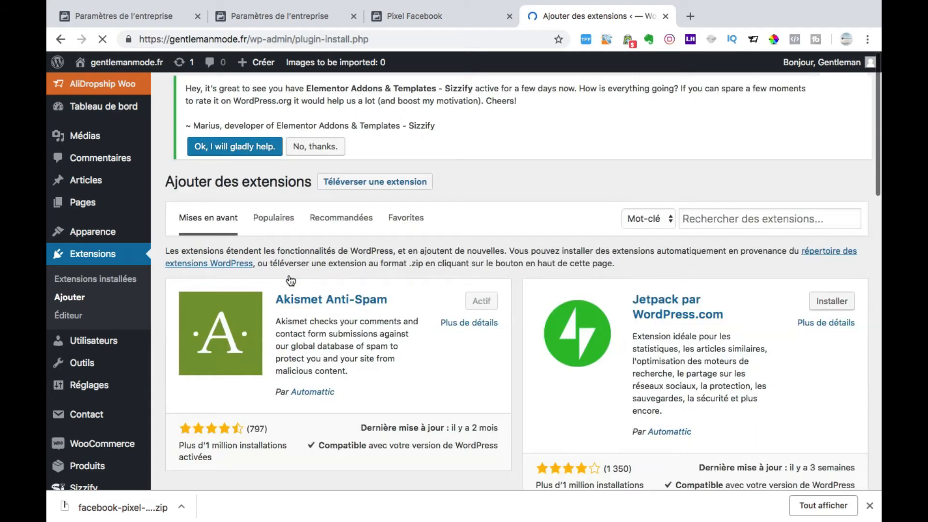
{"action": "scroll", "coordinate": [298, 280], "scroll_direction": "down", "scroll_amount": 5}
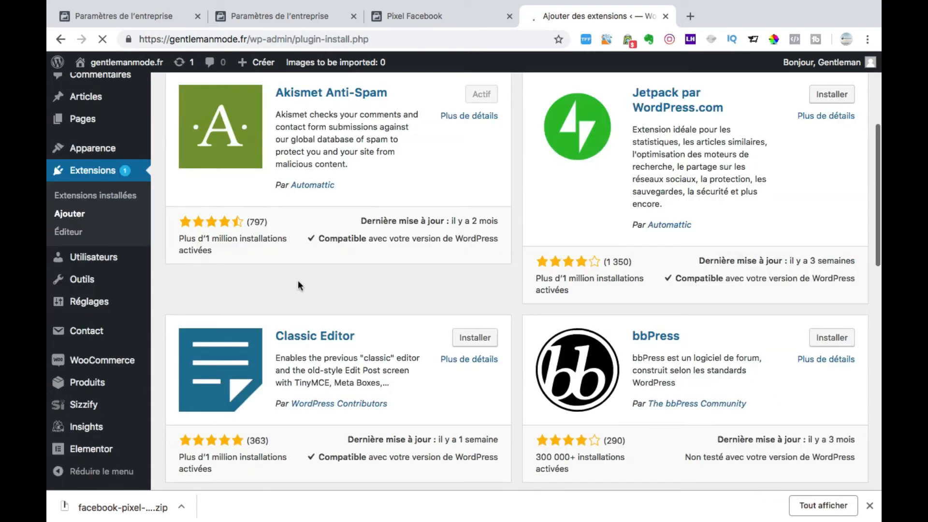
{"action": "left_click", "coordinate": [80, 199]}
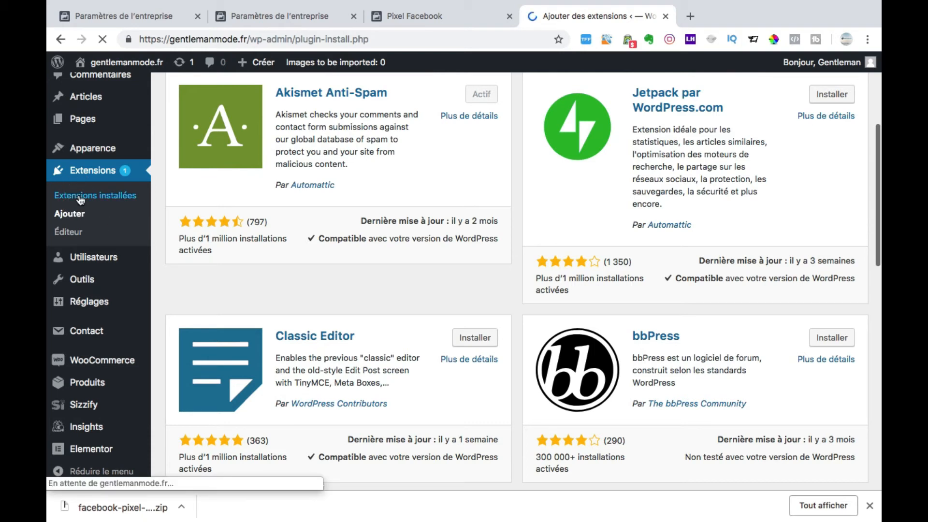
{"action": "left_click", "coordinate": [435, 16]}
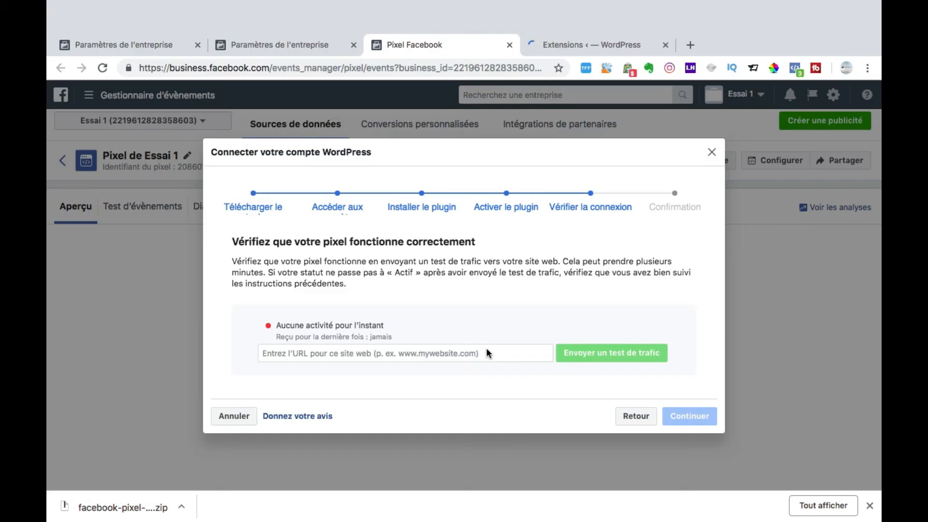